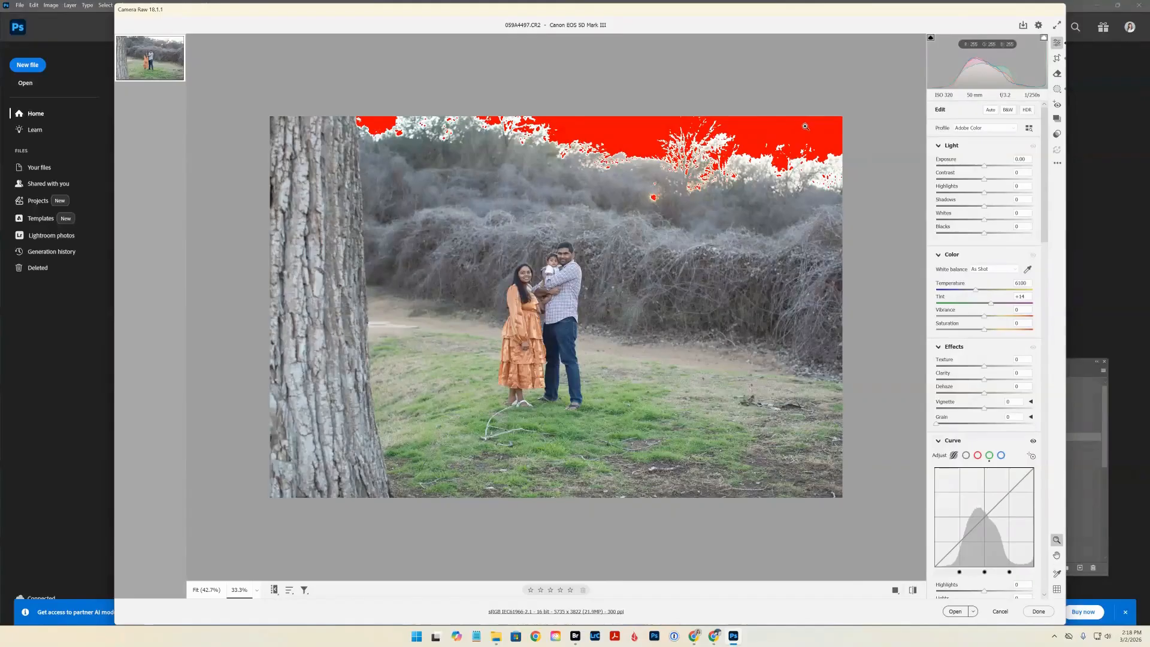
Lower the photo's Highlights to -41 and raise its Shadows to +12
drag(983, 192, 970, 192)
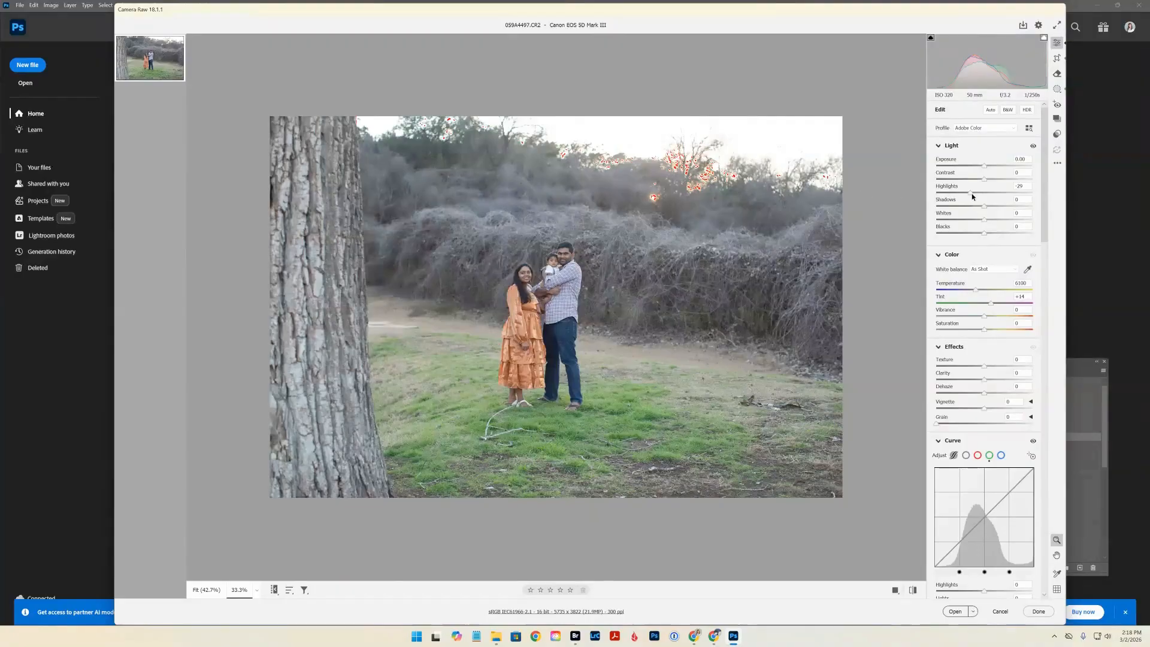
mouse_move(971, 193)
mouse_down()
mouse_move(932, 195)
mouse_move(965, 196)
mouse_up()
click(1057, 90)
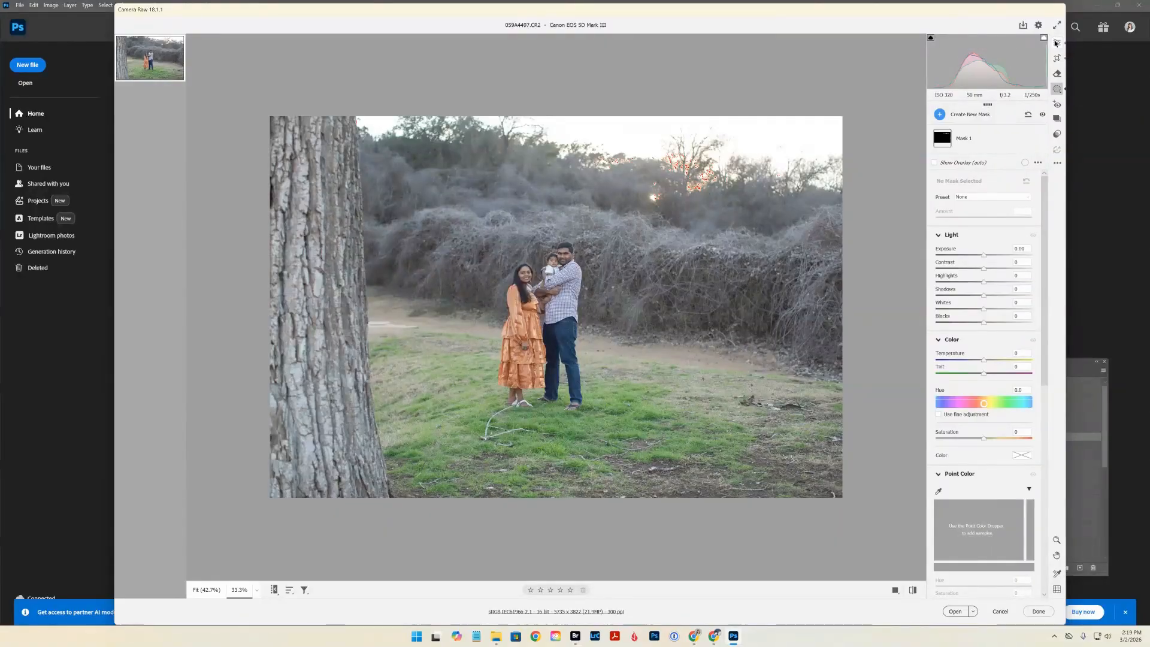
click(1055, 43)
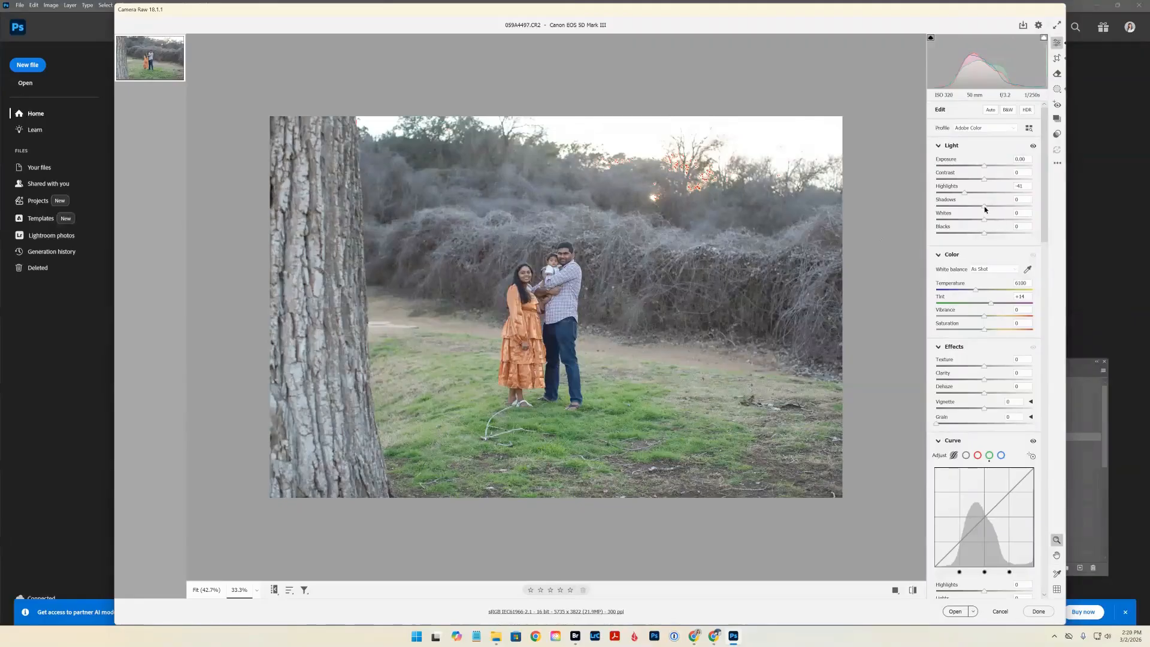
drag(984, 207, 990, 206)
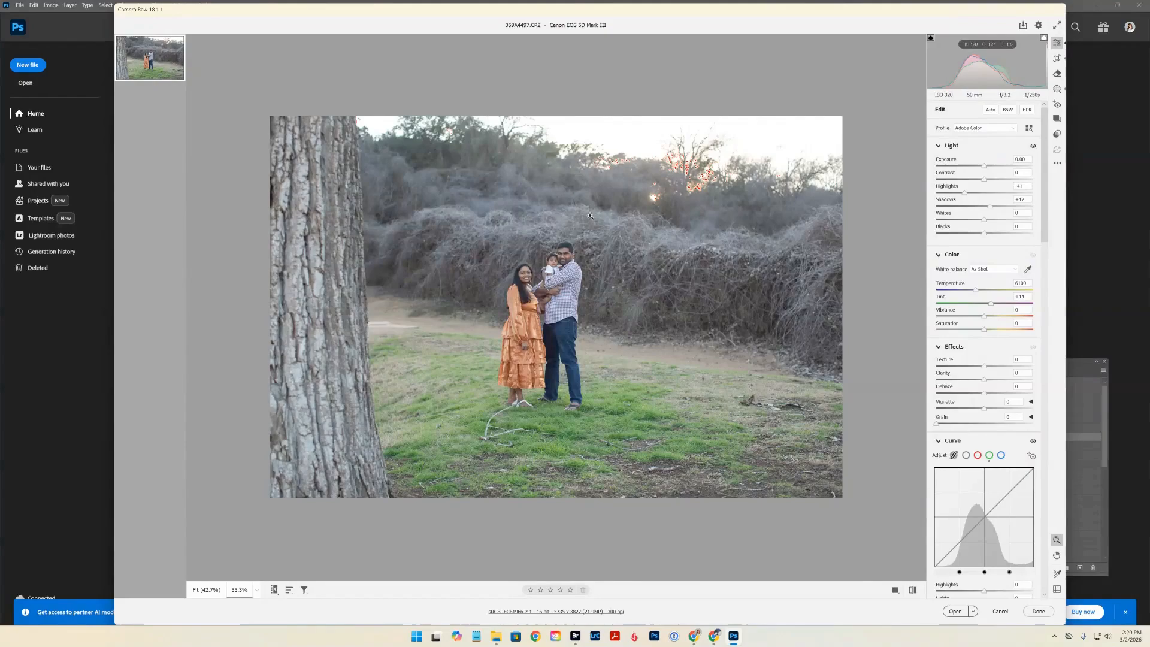
Set the photo's Exposure to +0.15, checking the family close up and the whole frame
click(595, 242)
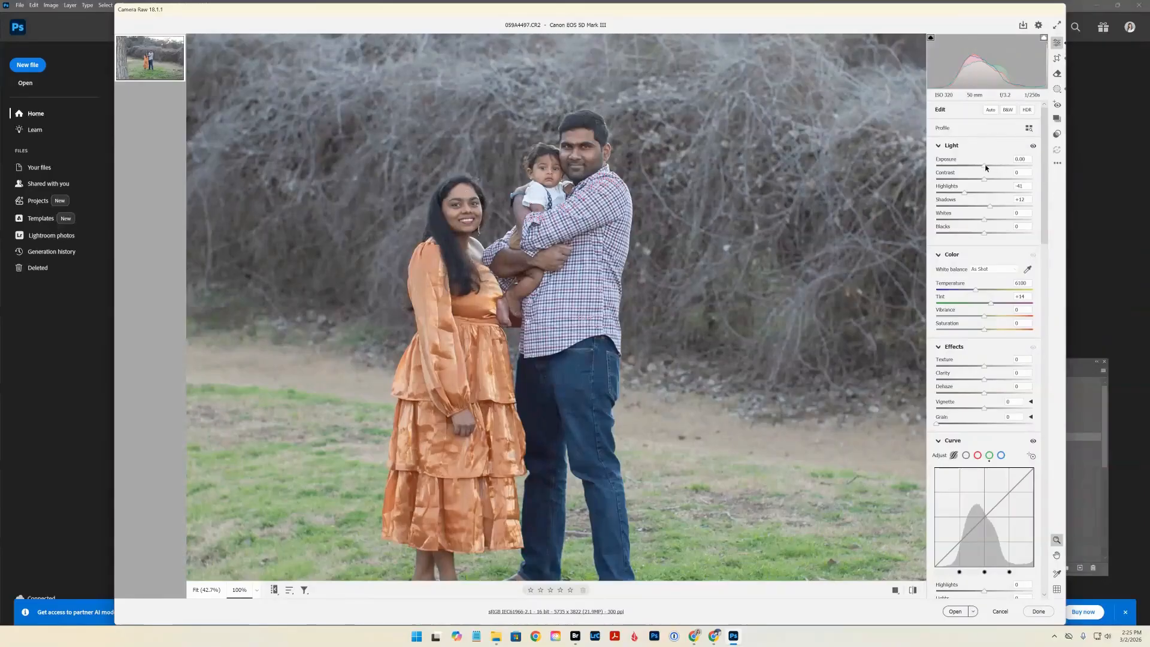
drag(986, 168, 989, 168)
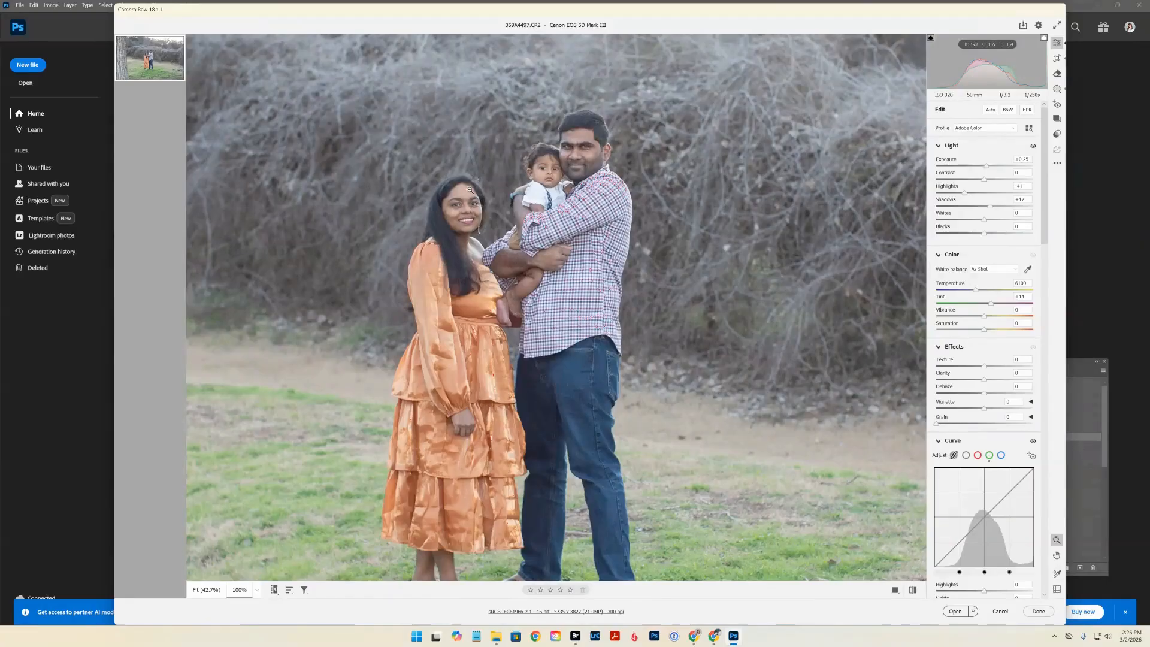
scroll(469, 189, down, 4)
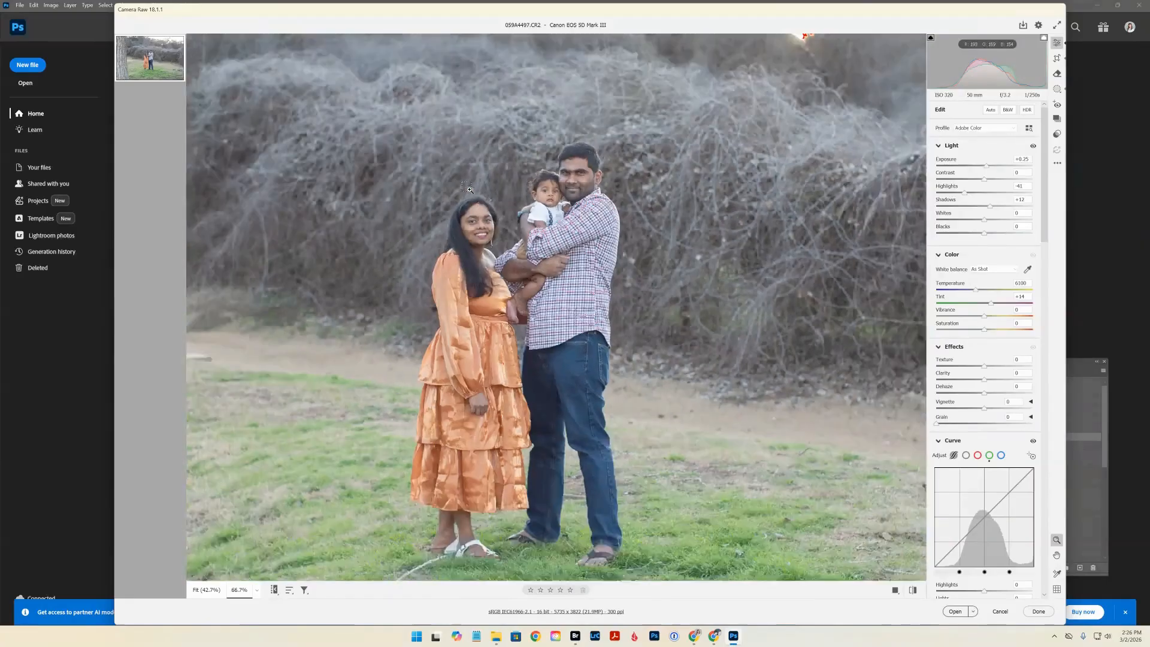
scroll(469, 189, up, 1)
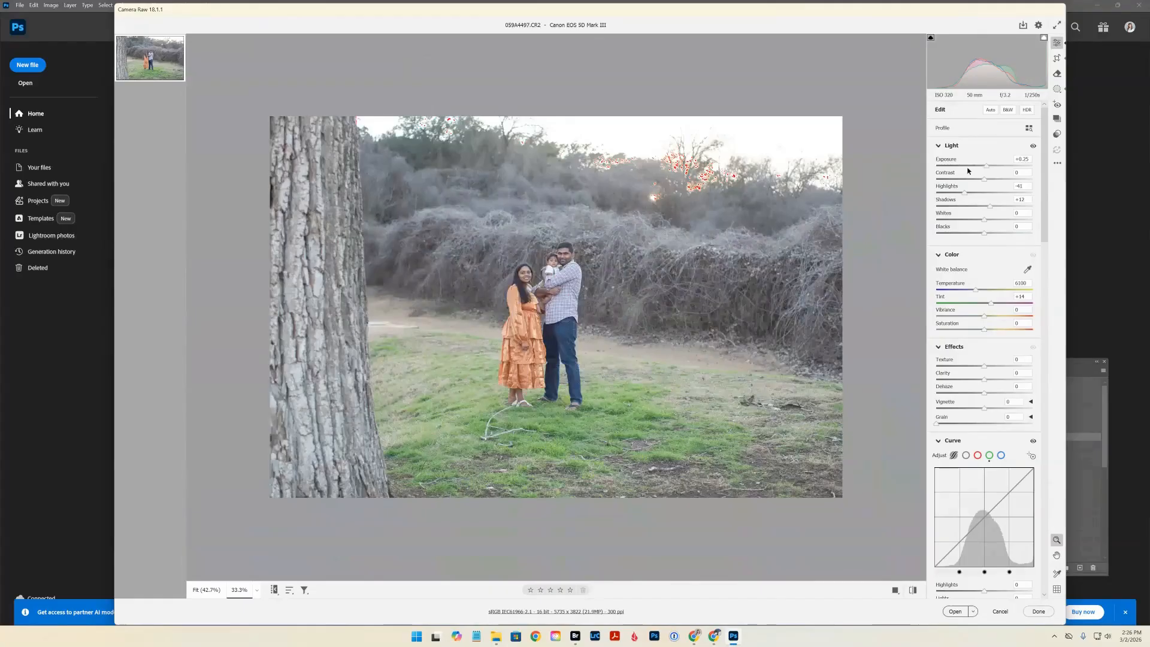
drag(986, 167, 987, 167)
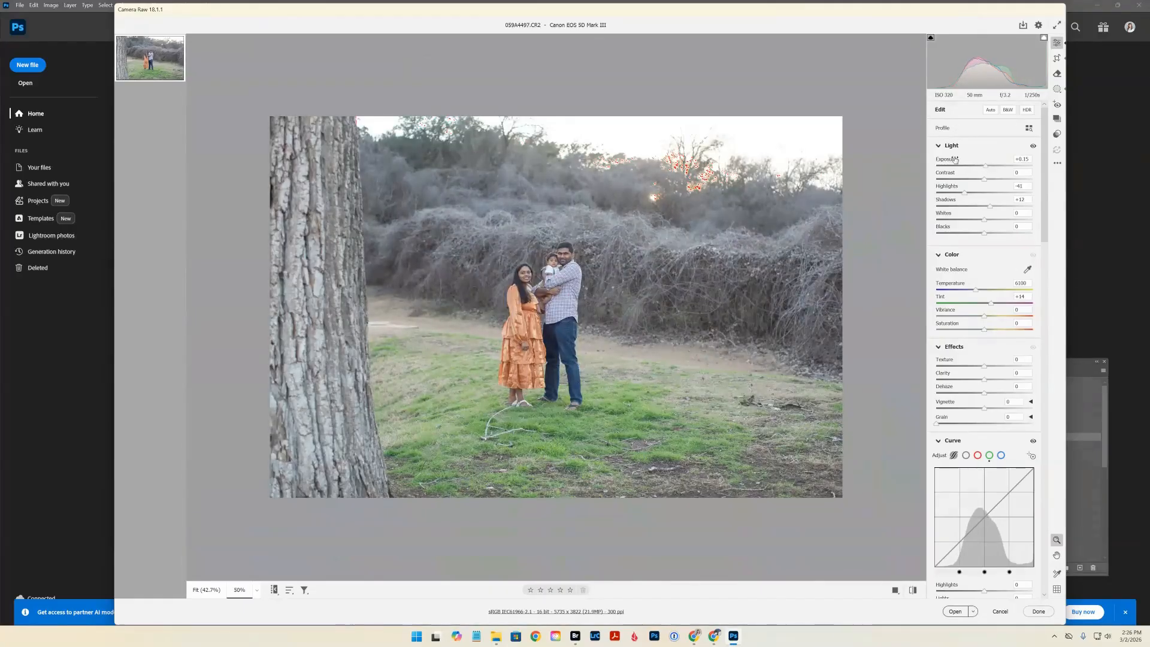
key(ctrl+alt+0)
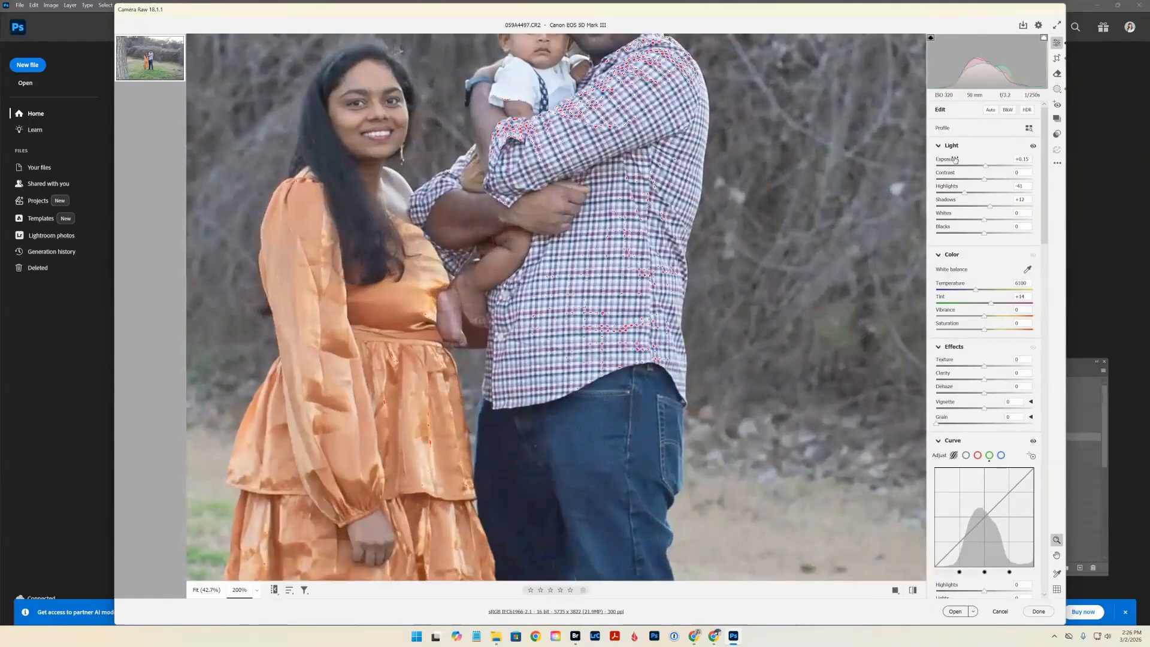
key(ctrl+0)
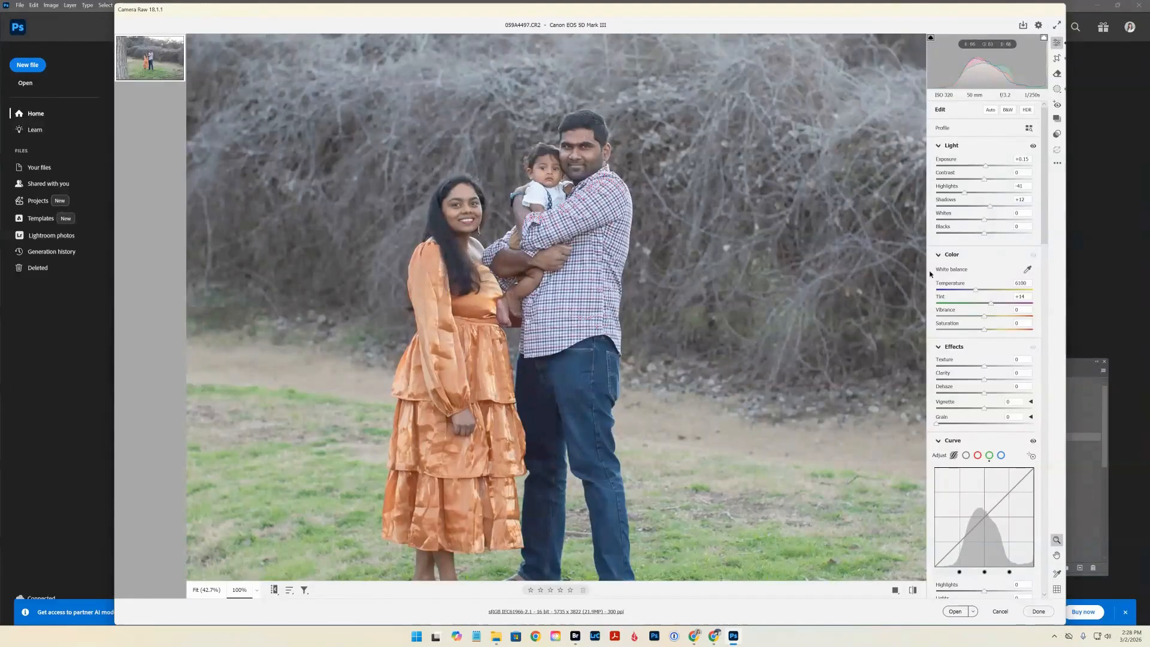
Add a midtone point to the blue channel curve and lower it to input 134, output 125
click(1000, 456)
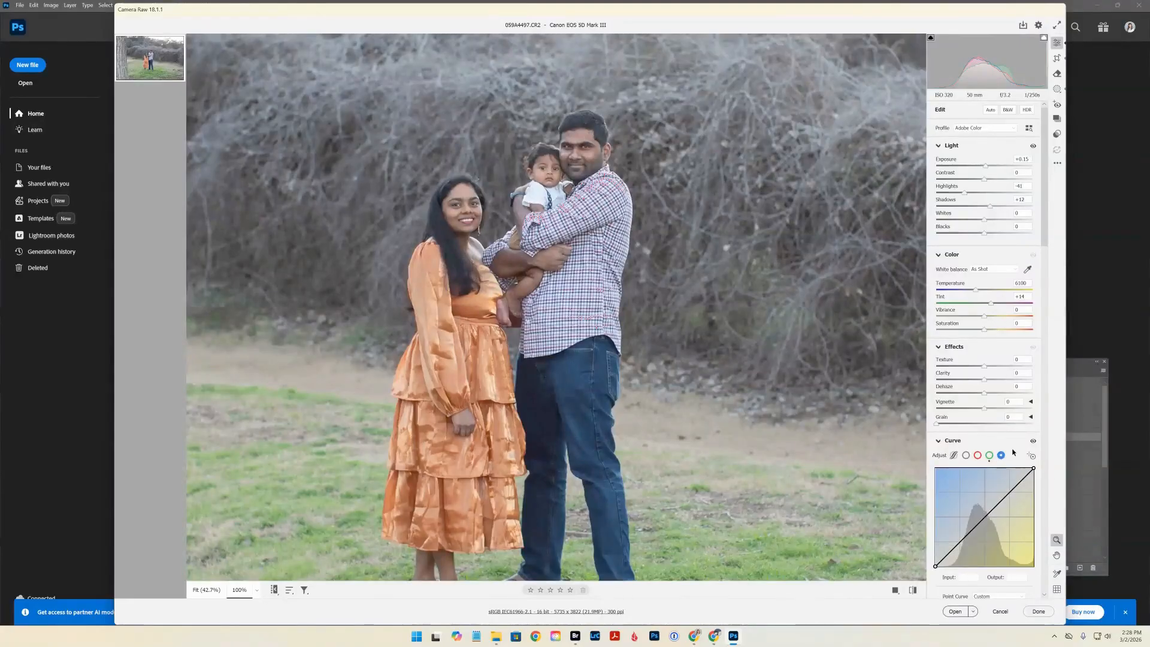
click(986, 517)
key(Down)
key(Down)
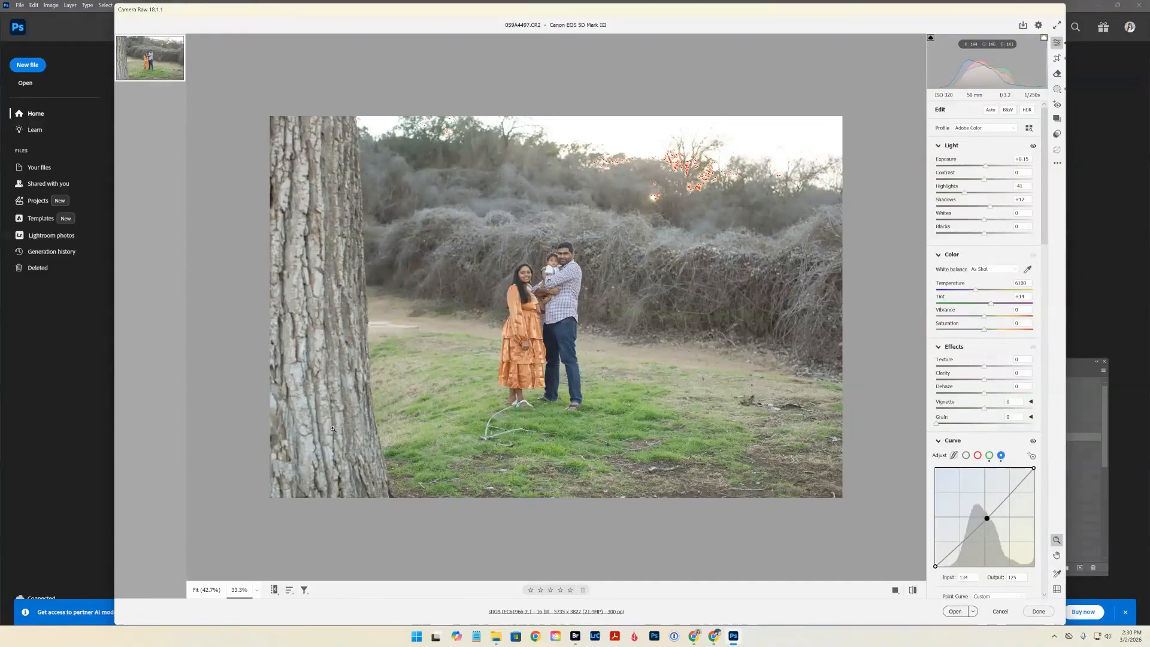
Straighten the photo by rotating the crop to an angle of 0.34
click(1057, 59)
drag(852, 110, 852, 112)
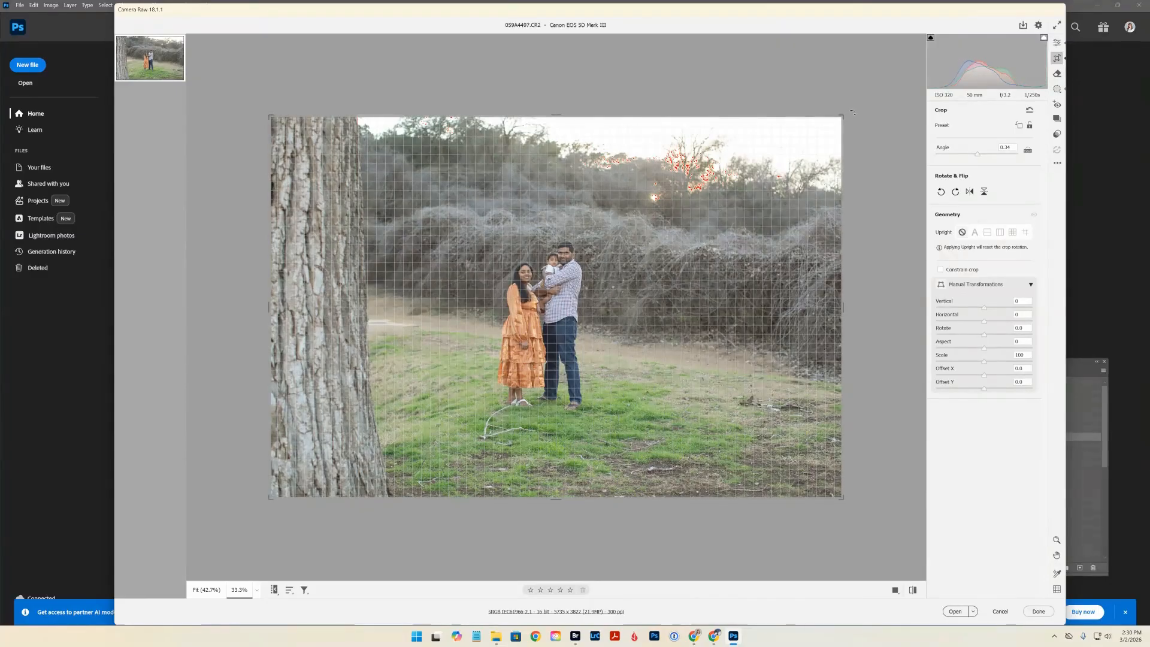
drag(852, 112, 852, 112)
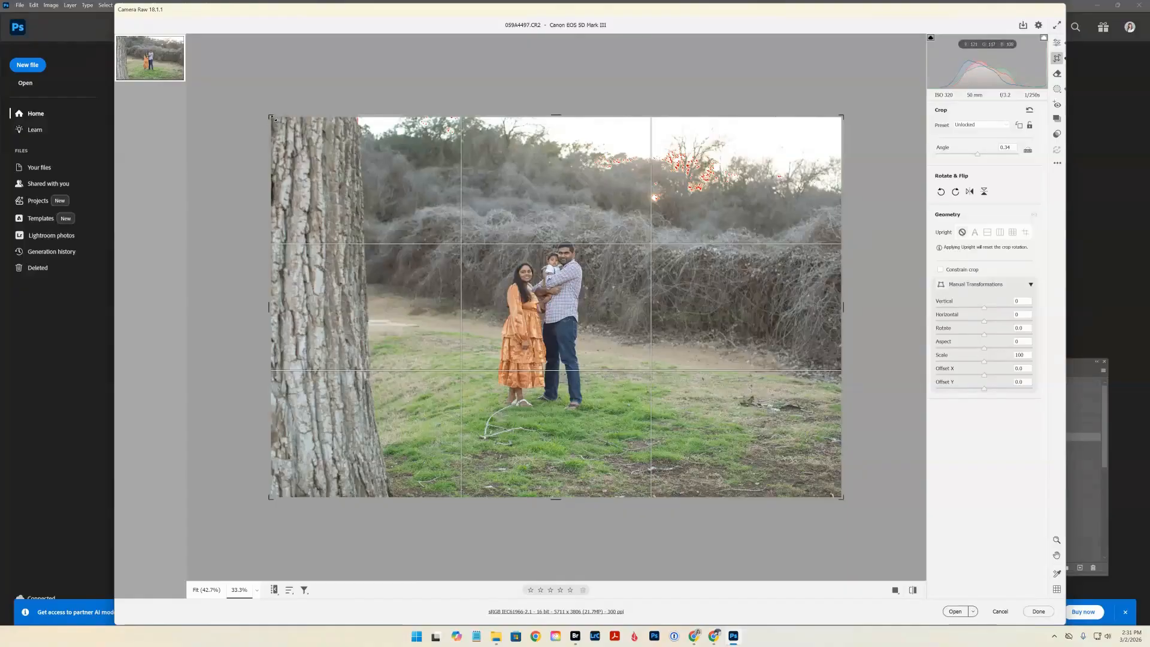
Crop proportionally around the family to about 4772 x 3181 px, keeping part of the tree trunk, and open the image in Photoshop
key(shift)
drag(269, 115, 311, 139)
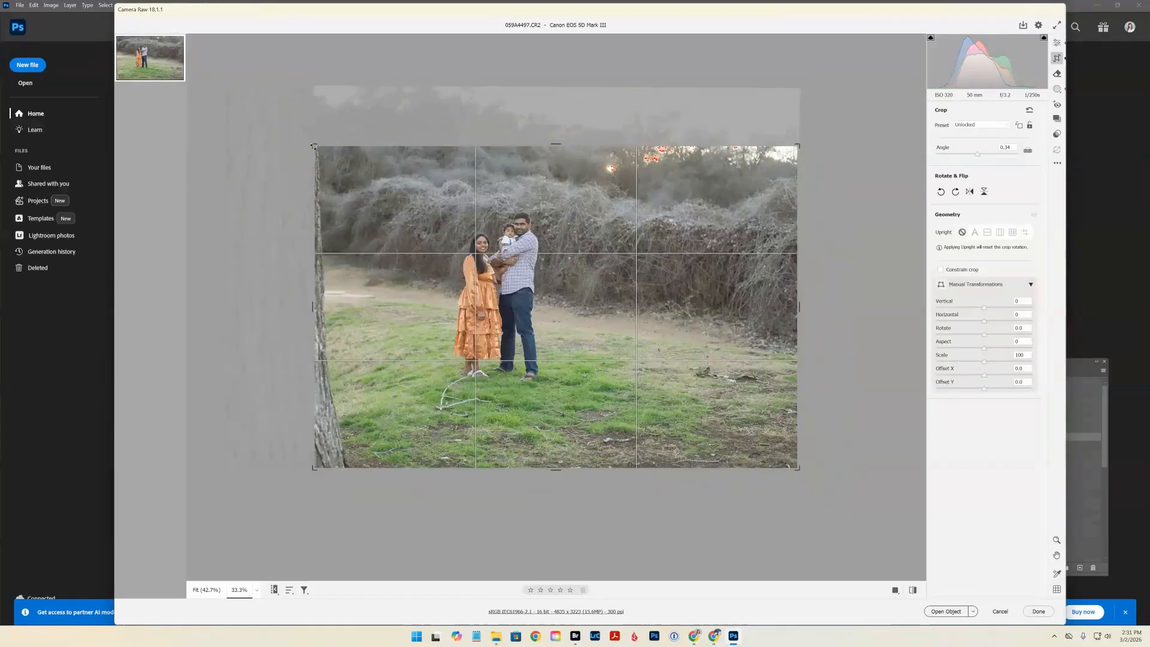
drag(314, 145, 268, 122)
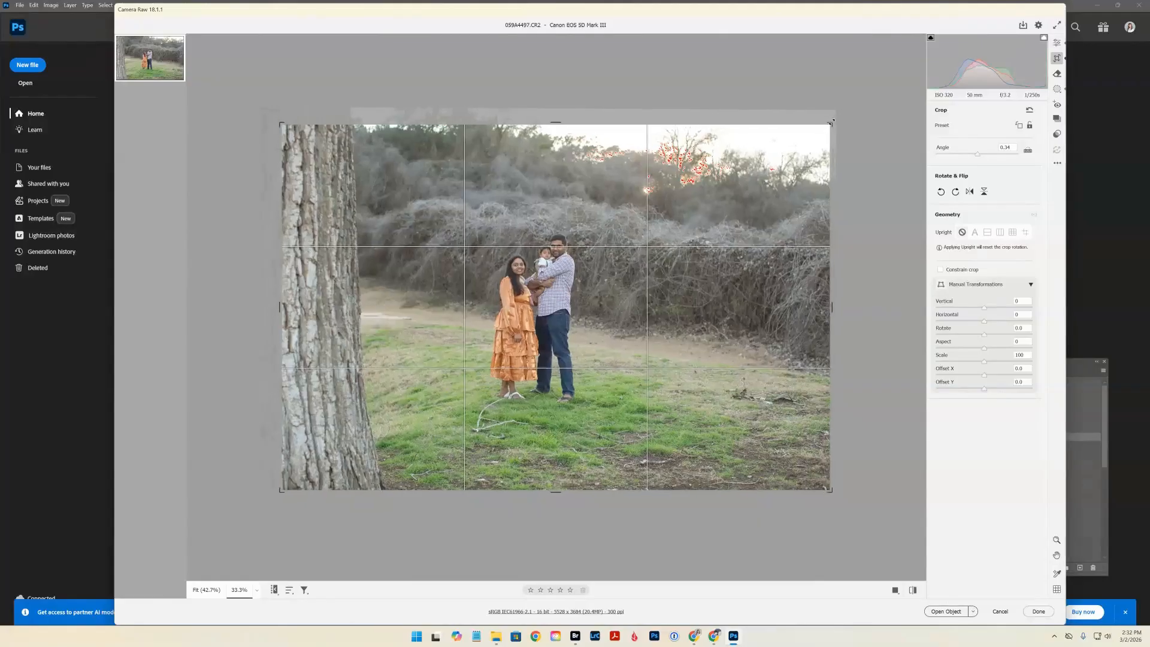
drag(832, 123, 816, 126)
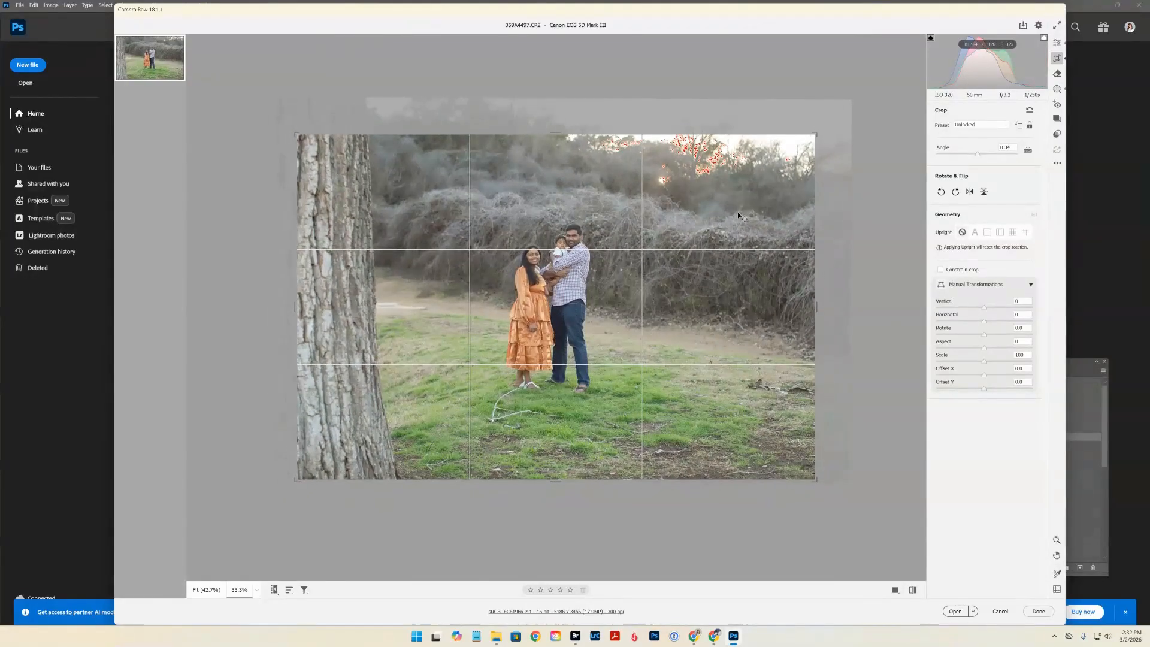
drag(740, 220, 740, 228)
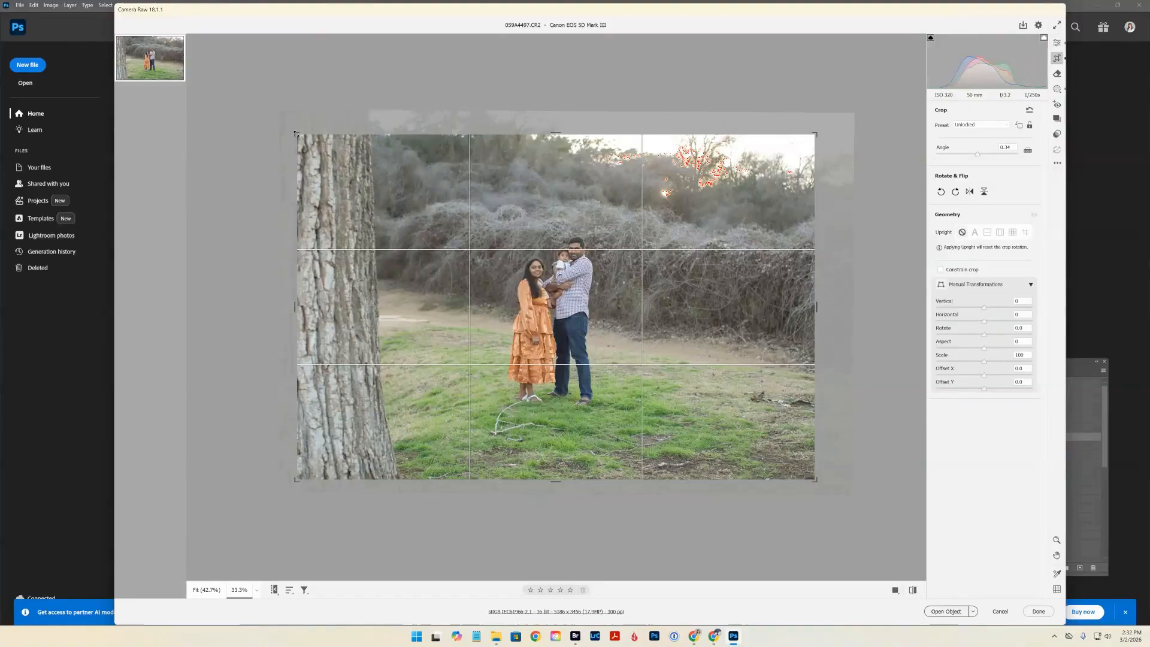
drag(294, 132, 317, 147)
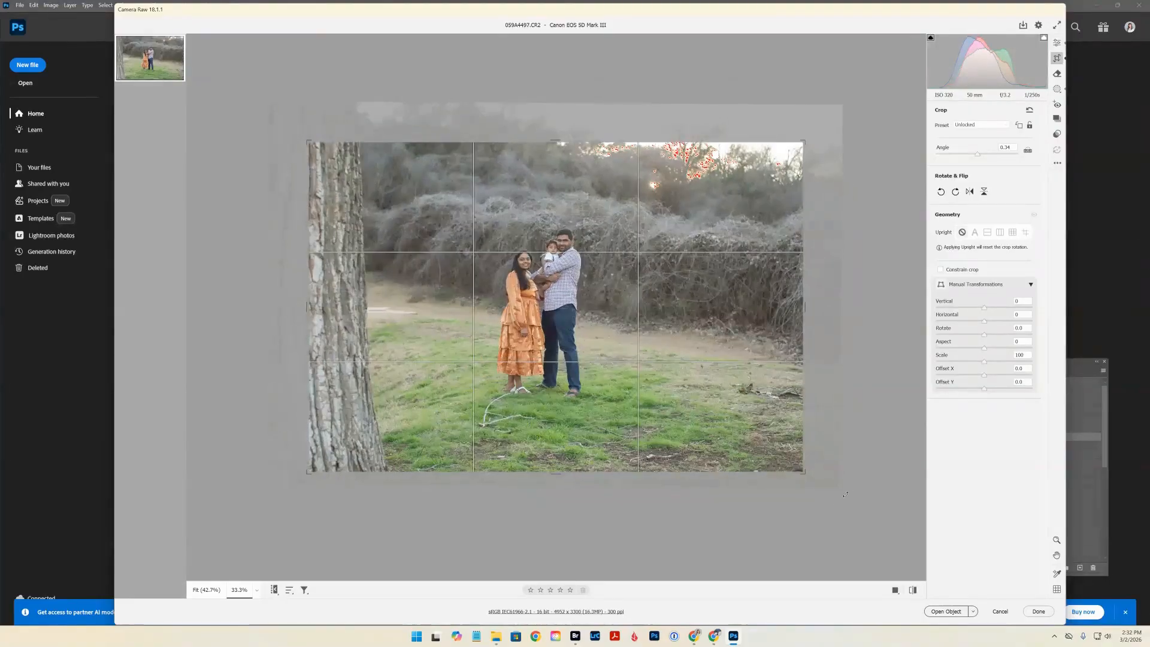
drag(806, 474, 785, 460)
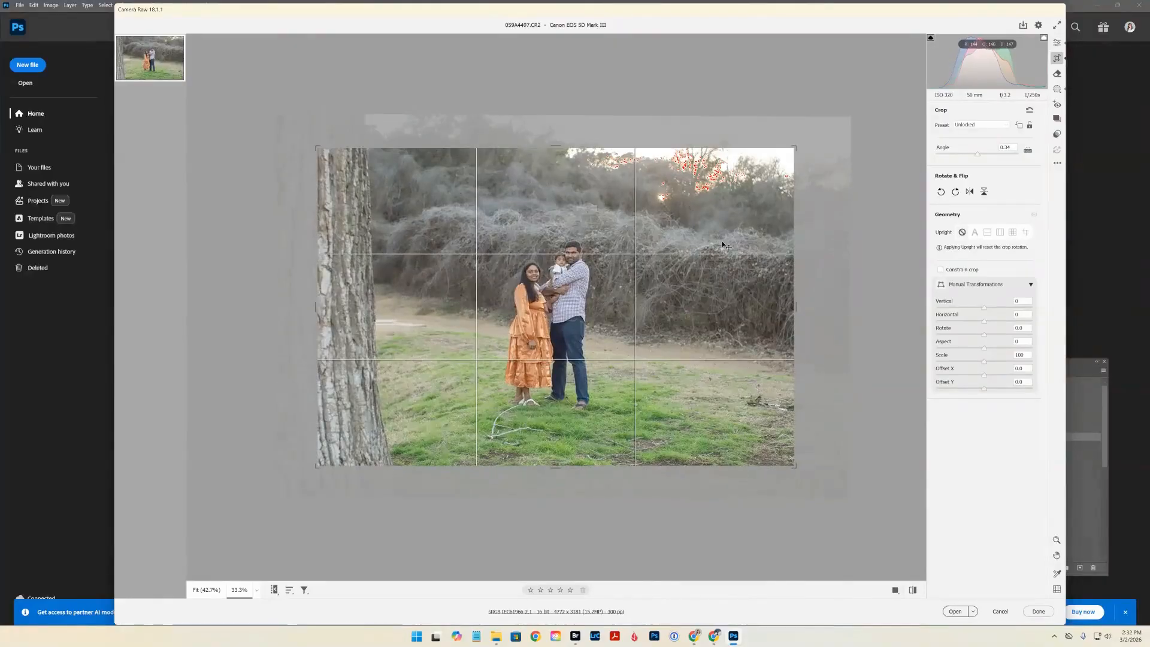
key(Return)
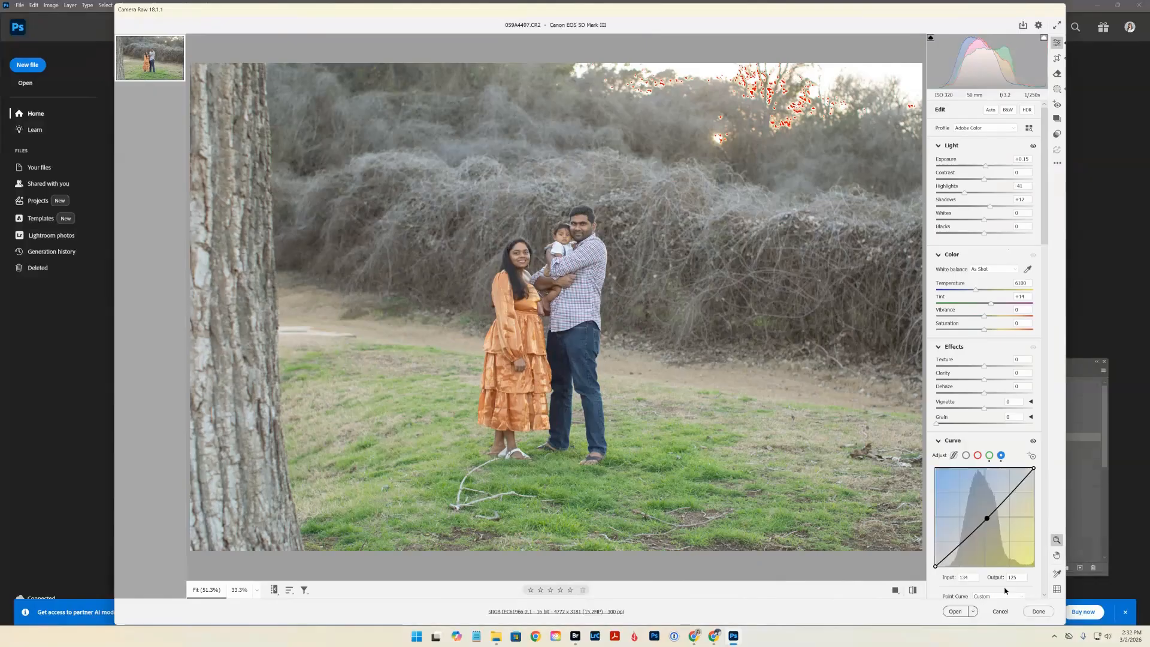
click(955, 610)
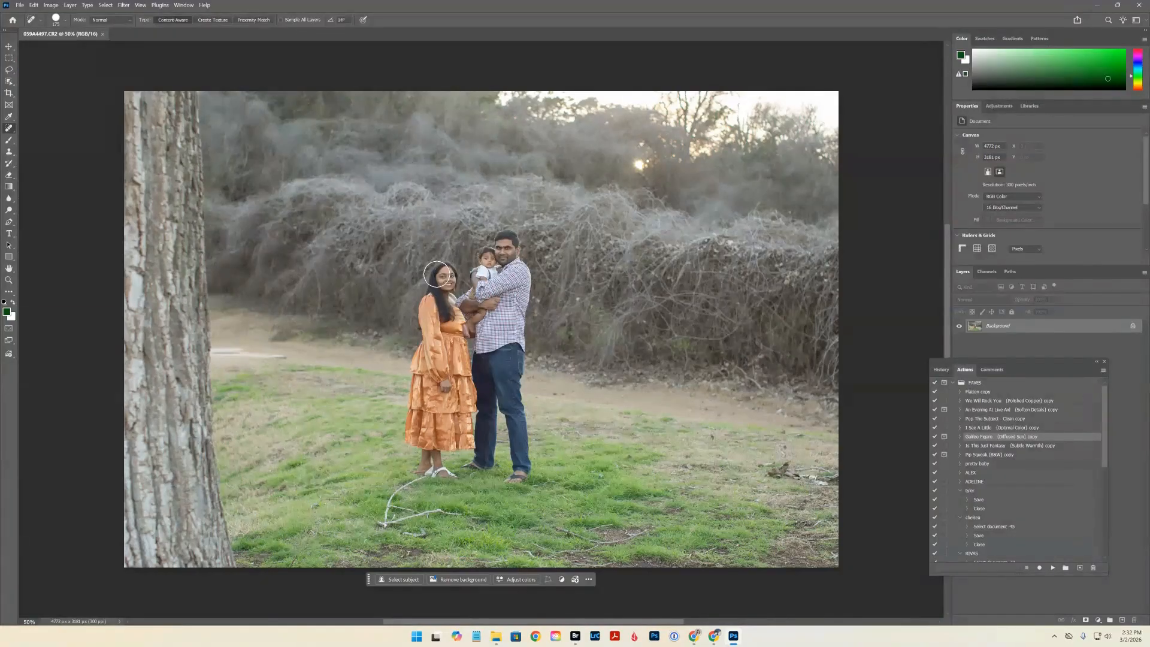
Heal away the sun spot, the distractions at the right edge, the small sky gap in the treeline and the pale strip beside the trunk
key(bracketleft)
key(bracketleft)
key(bracketleft)
key(bracketleft)
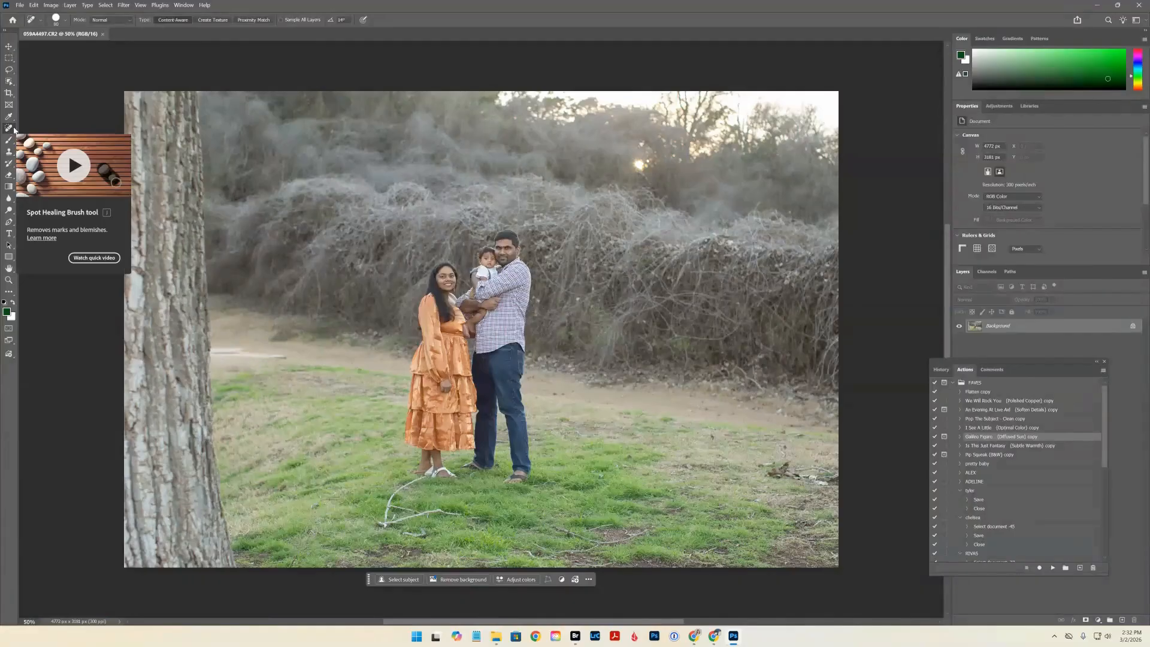
click(638, 165)
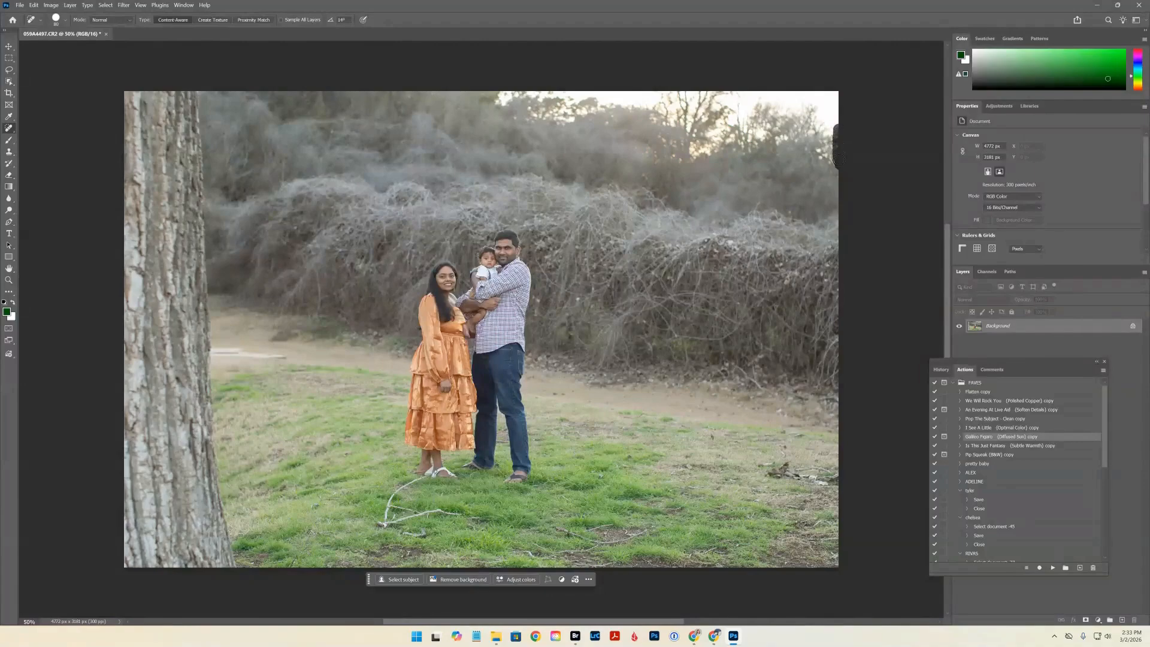
drag(838, 160, 838, 177)
drag(835, 156, 833, 140)
mouse_move(499, 96)
mouse_down()
mouse_move(516, 118)
mouse_move(545, 90)
mouse_move(528, 90)
mouse_move(559, 92)
mouse_move(537, 97)
mouse_move(533, 111)
mouse_move(559, 91)
mouse_move(546, 118)
mouse_up()
mouse_move(216, 350)
mouse_down()
mouse_move(281, 354)
mouse_move(237, 352)
mouse_up()
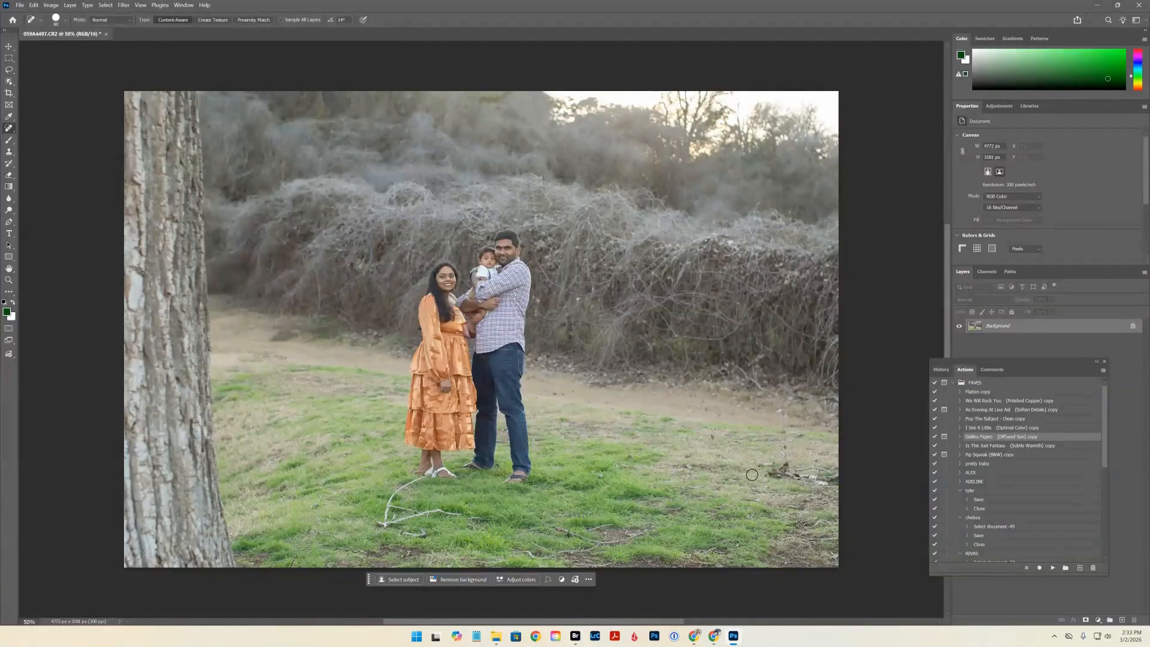
Remove the fallen branch in front of the family and clean up the dark spot and dirt patches along the lower grass
mouse_move(423, 477)
mouse_down()
mouse_move(382, 523)
mouse_move(391, 506)
mouse_move(419, 511)
mouse_move(403, 520)
mouse_move(488, 517)
mouse_up()
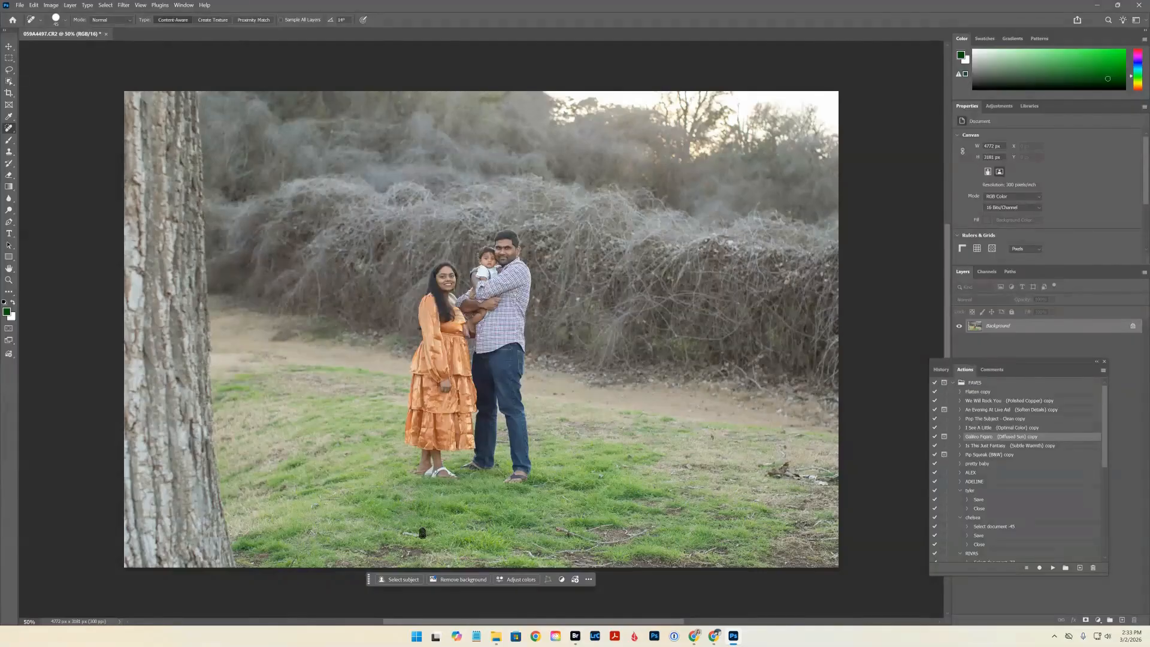
drag(423, 532, 402, 533)
mouse_move(463, 559)
mouse_down()
mouse_move(602, 541)
mouse_move(562, 527)
mouse_move(603, 542)
mouse_move(652, 530)
mouse_move(589, 531)
mouse_move(611, 523)
mouse_move(598, 531)
mouse_move(628, 529)
mouse_move(562, 554)
mouse_move(721, 553)
mouse_move(551, 571)
mouse_move(307, 562)
mouse_up()
key(bracketright)
key(bracketright)
key(bracketright)
key(bracketright)
key(bracketright)
key(bracketright)
mouse_move(384, 561)
mouse_down()
mouse_move(423, 562)
mouse_move(362, 561)
mouse_up()
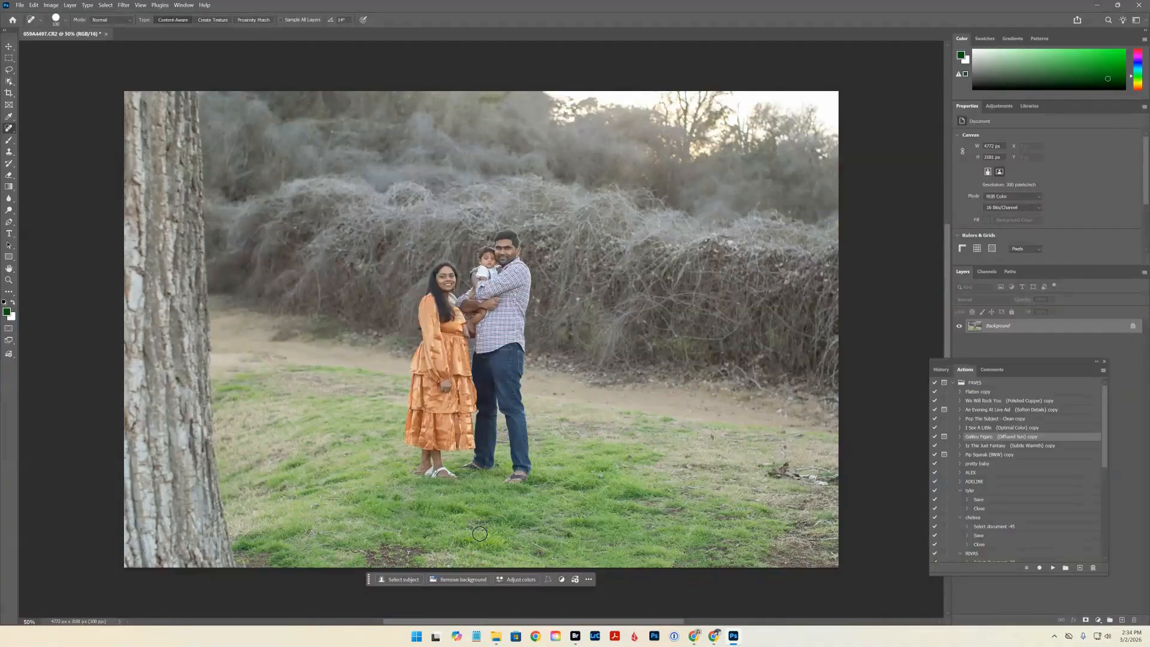
key(s)
key(bracketleft)
key(bracketleft)
key(bracketleft)
key(bracketleft)
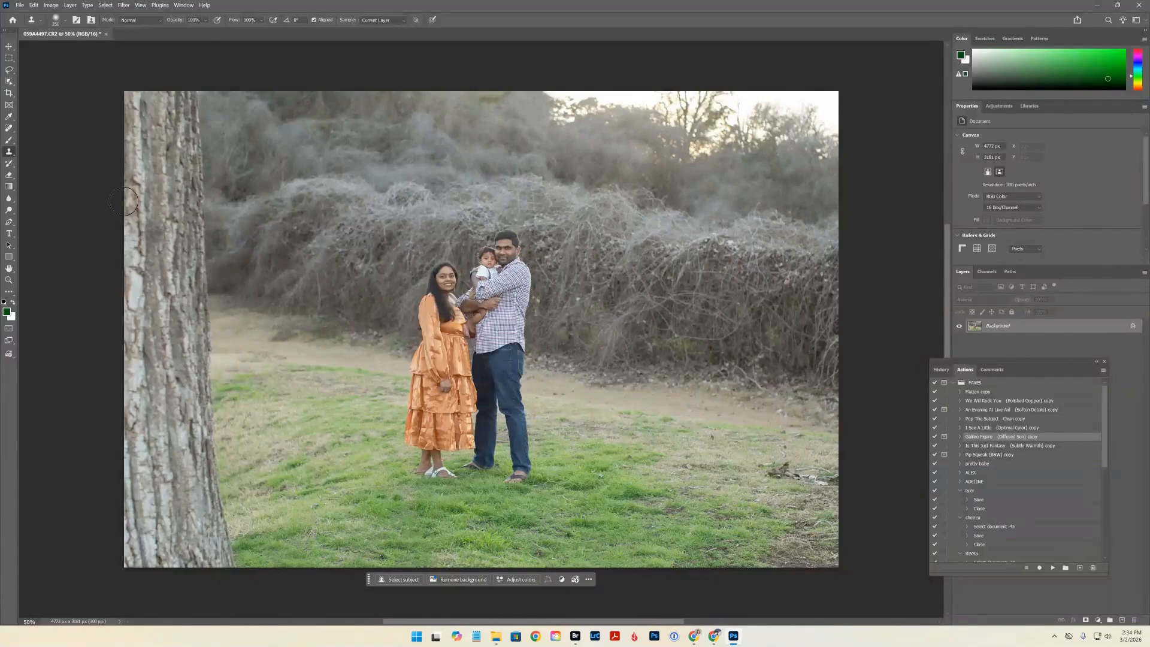
Remove the dead branches and dark debris from the lower-right grass with the Spot Healing Brush
click(9, 128)
drag(759, 459, 835, 476)
click(816, 468)
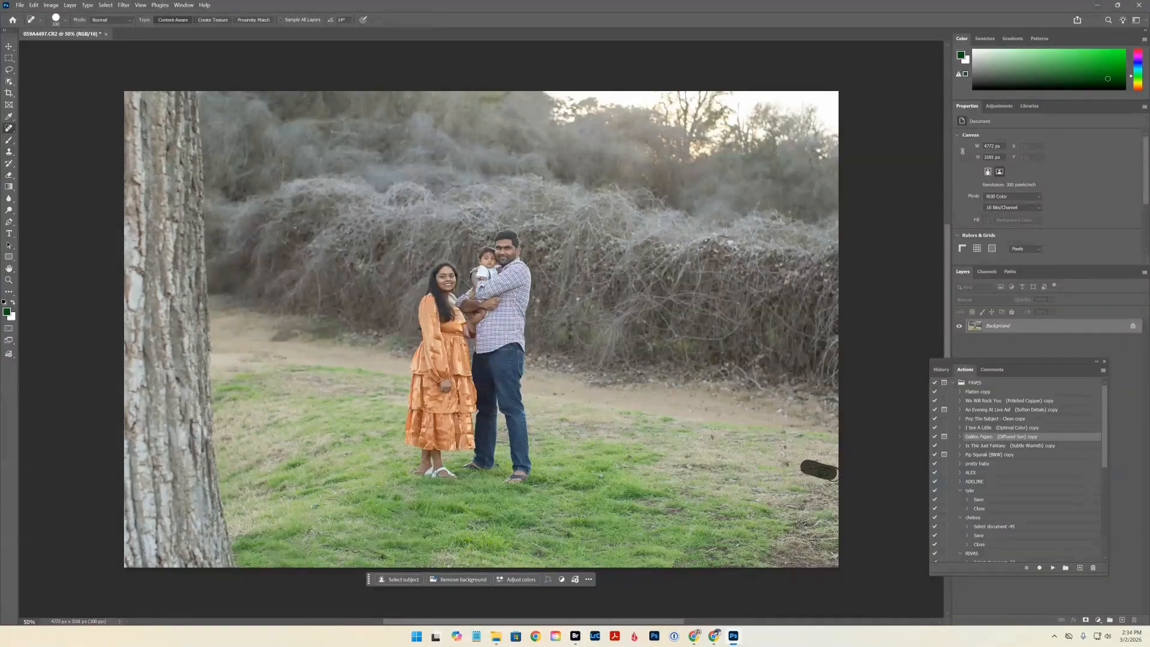
click(795, 493)
drag(779, 540, 832, 536)
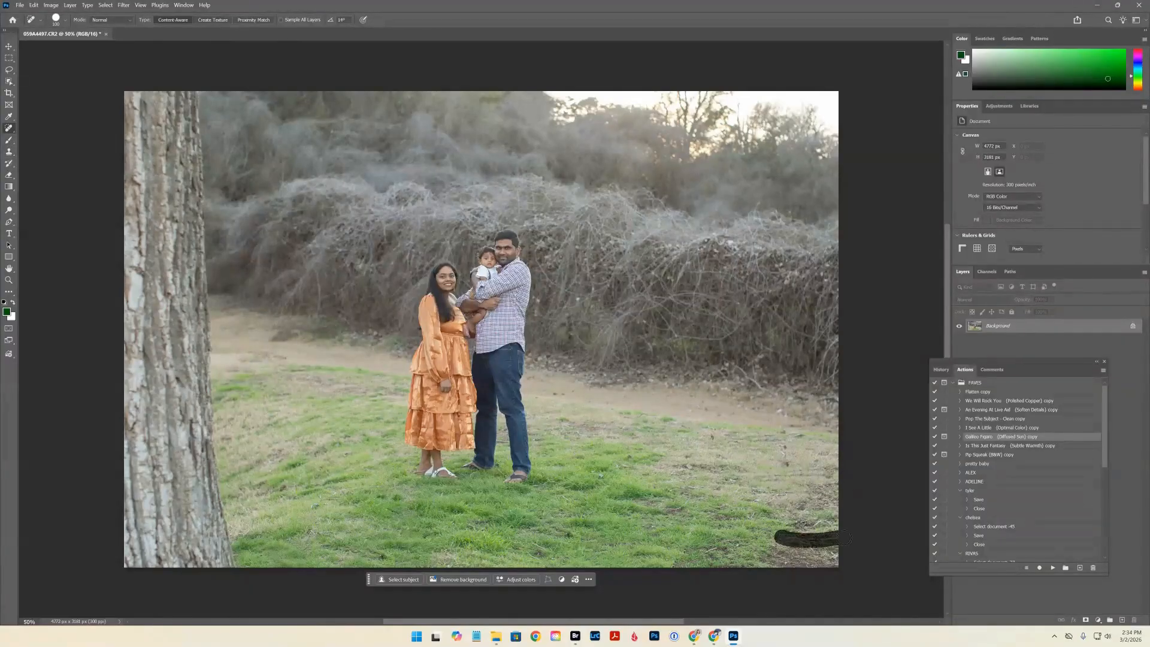
click(780, 406)
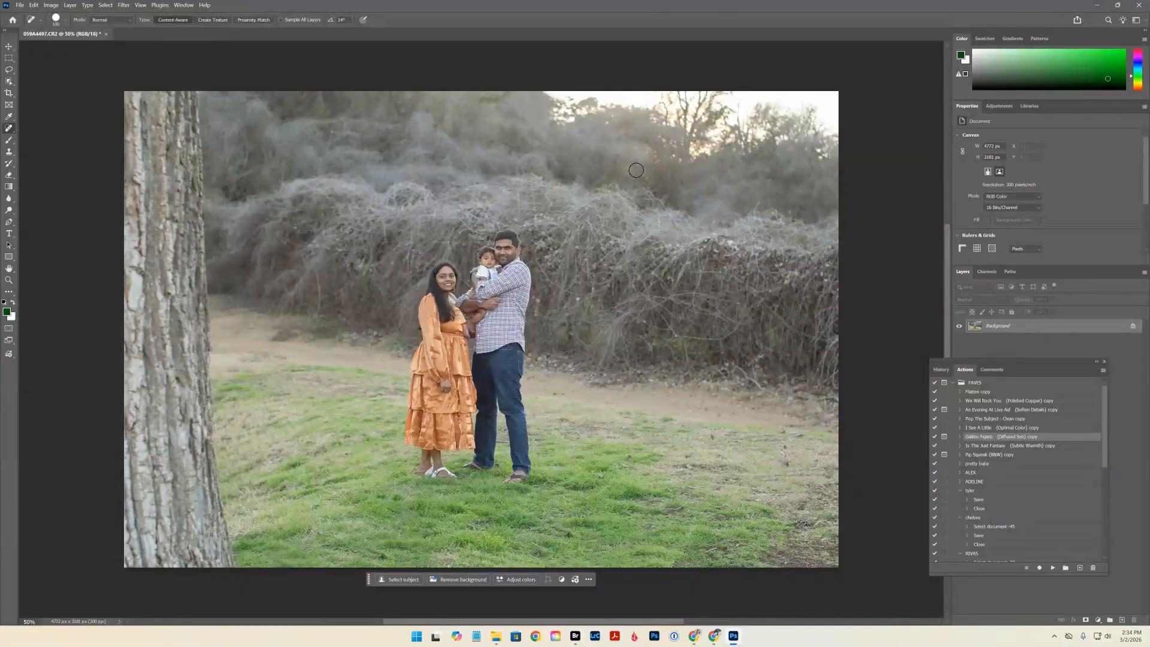
Heal the small blemishes in the right-hand treeline and bushes and the uneven patches in the grass beside the family
drag(821, 151, 829, 151)
drag(592, 299, 579, 299)
drag(740, 303, 739, 304)
click(731, 480)
mouse_move(676, 489)
mouse_down()
mouse_move(723, 485)
mouse_move(690, 464)
mouse_move(685, 475)
mouse_move(717, 474)
mouse_up()
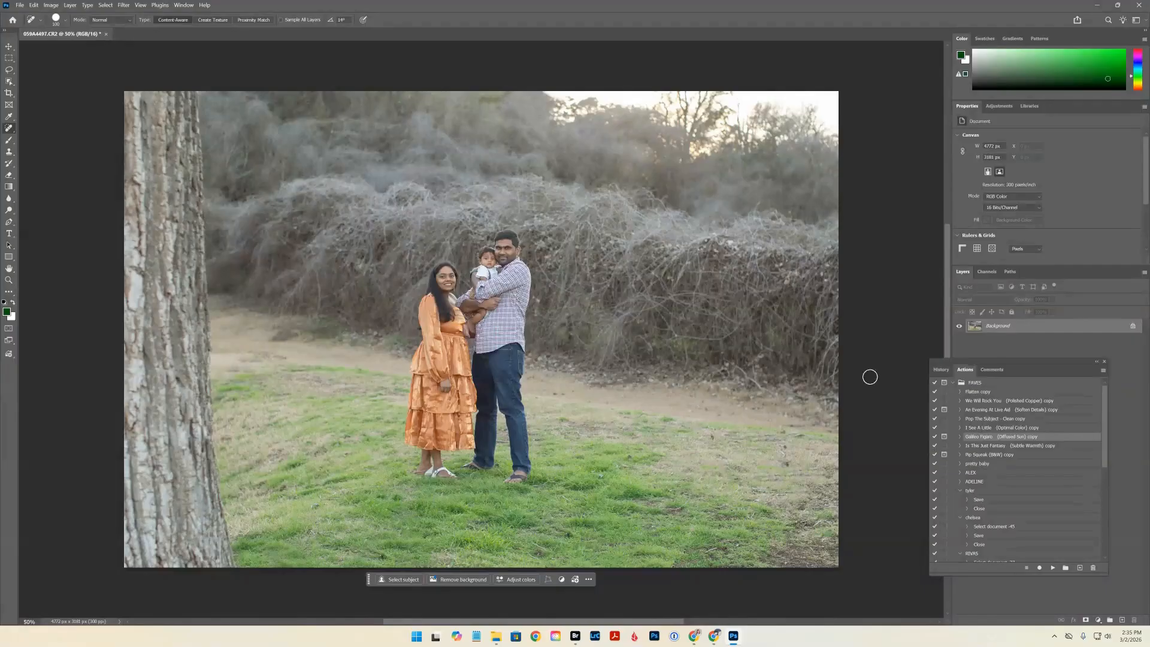
drag(657, 509, 696, 507)
click(651, 522)
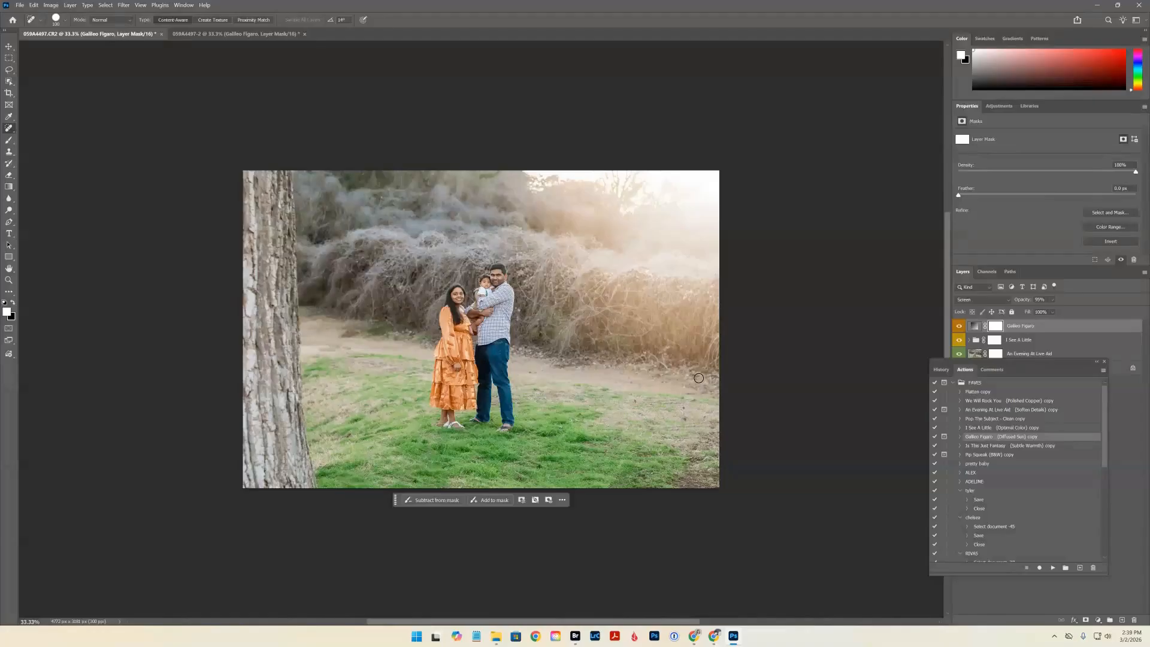
Compare the edited 059A4497.CR2 photo with the 059A4497-2 version by alternating between the two documents
click(237, 34)
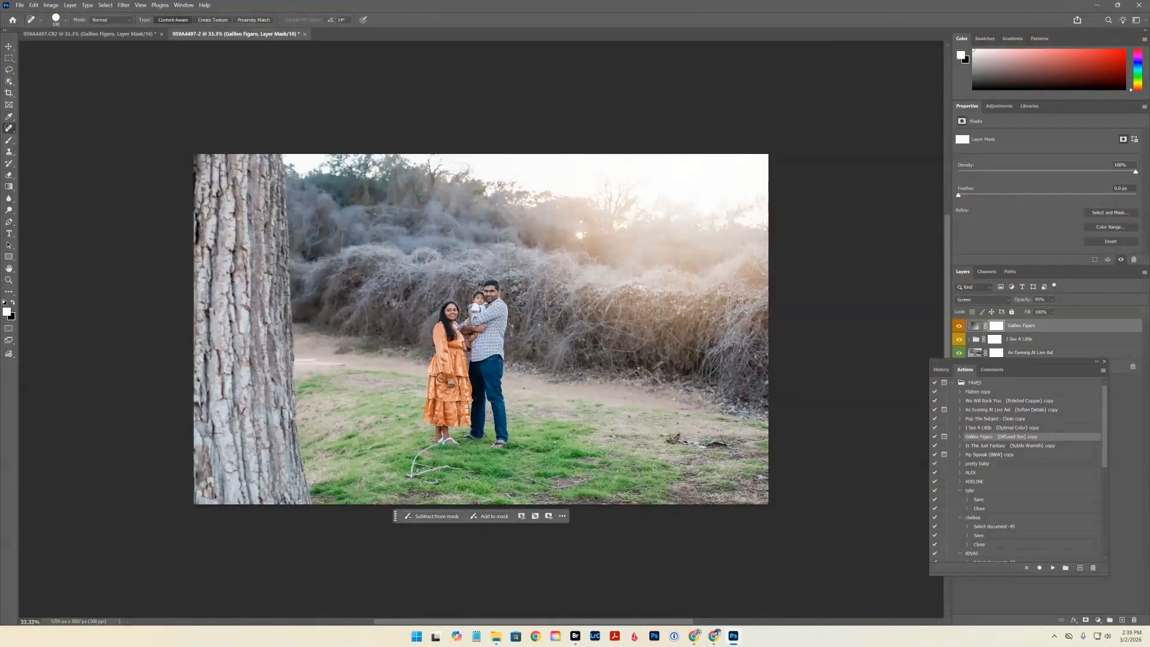
click(115, 35)
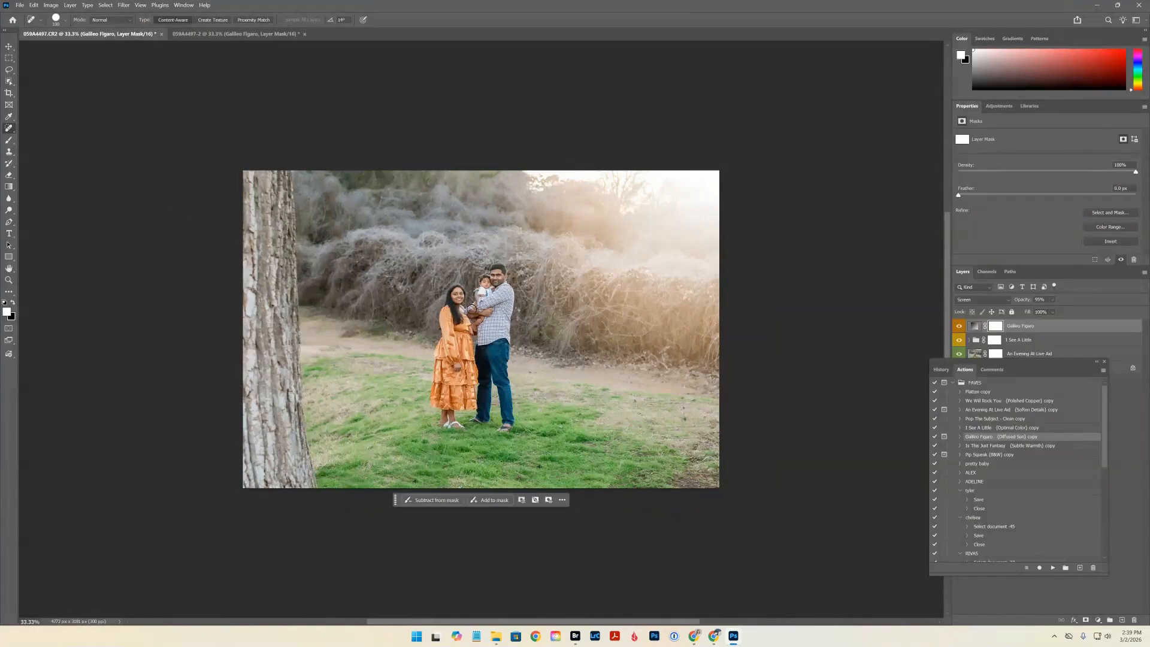
click(242, 37)
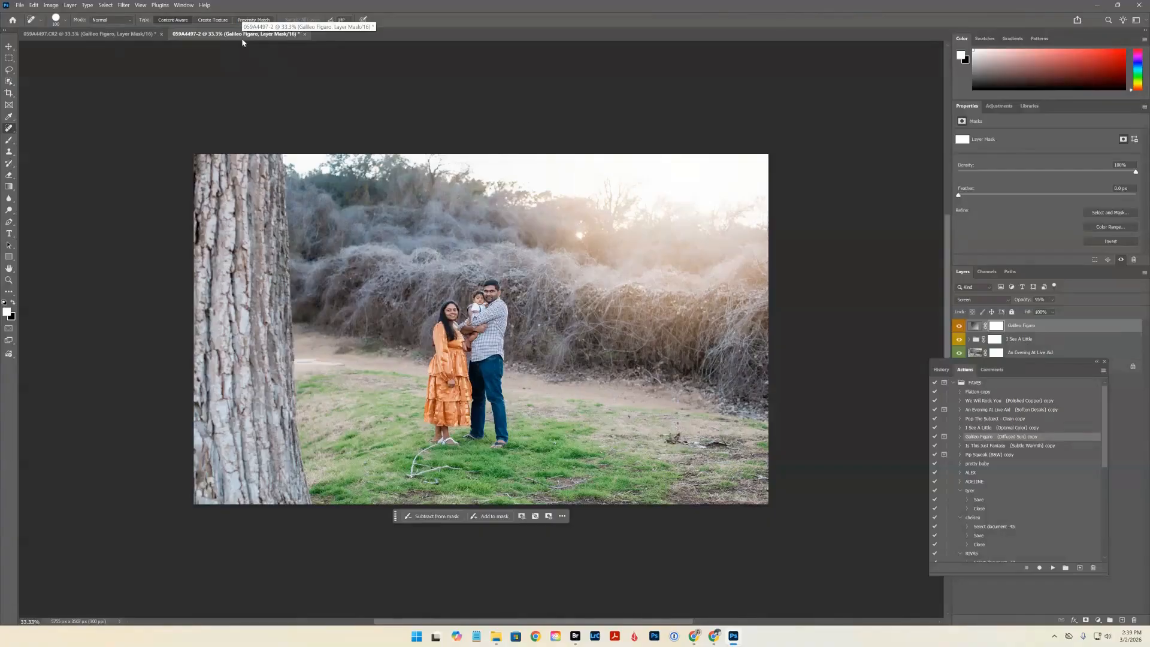
click(134, 34)
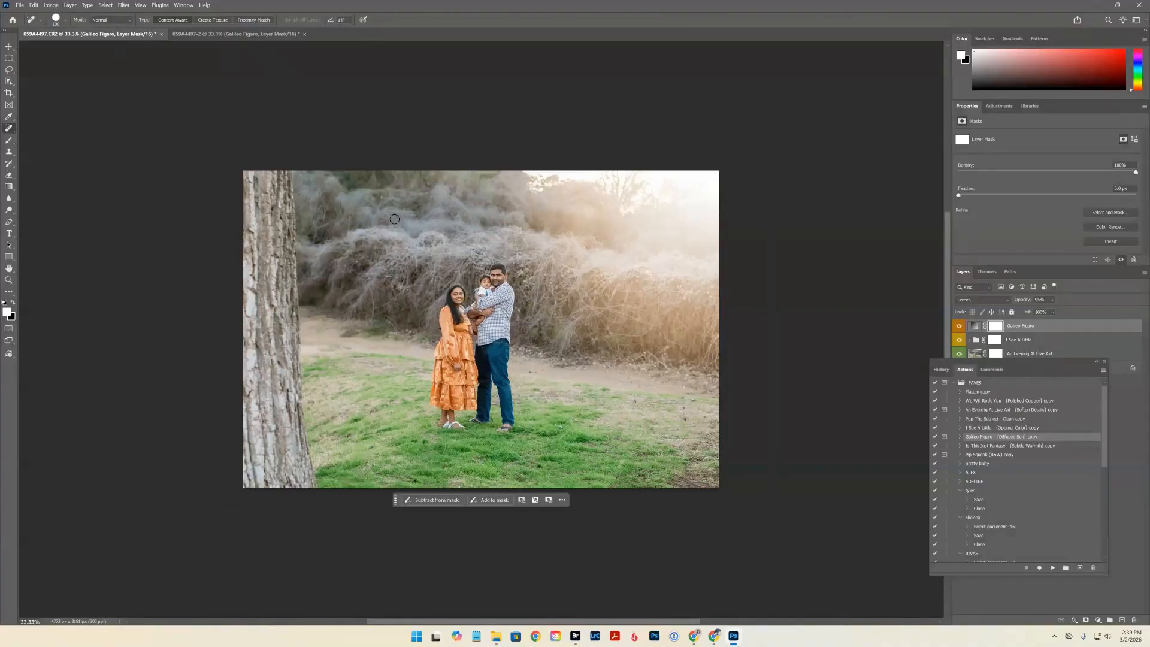
click(271, 36)
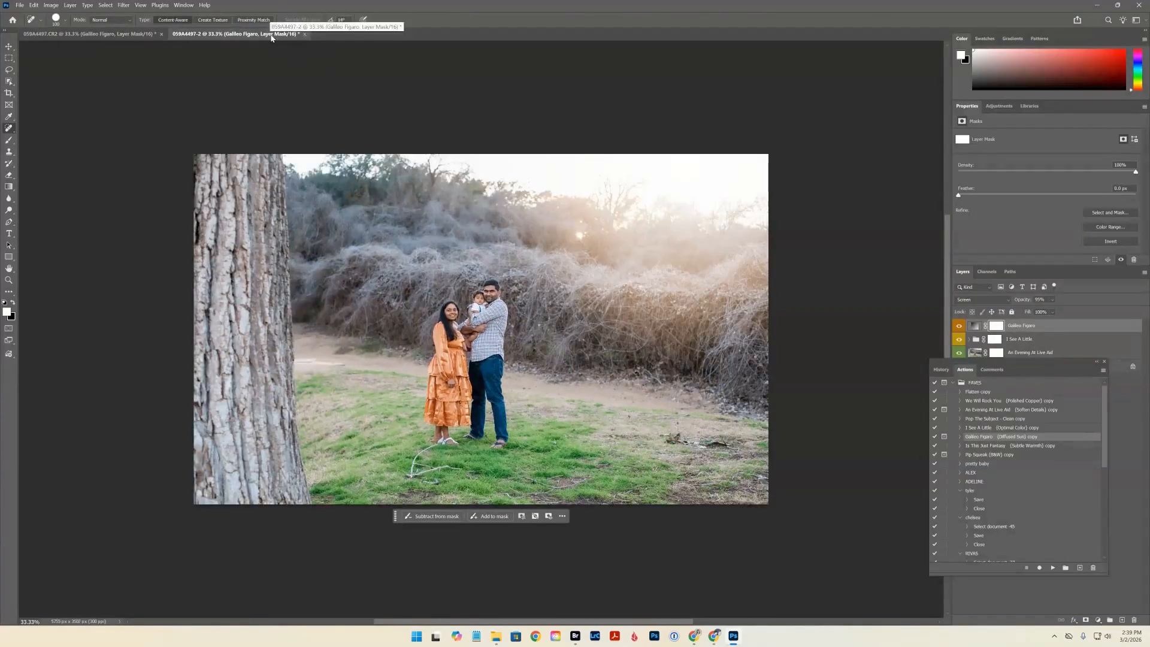
click(125, 38)
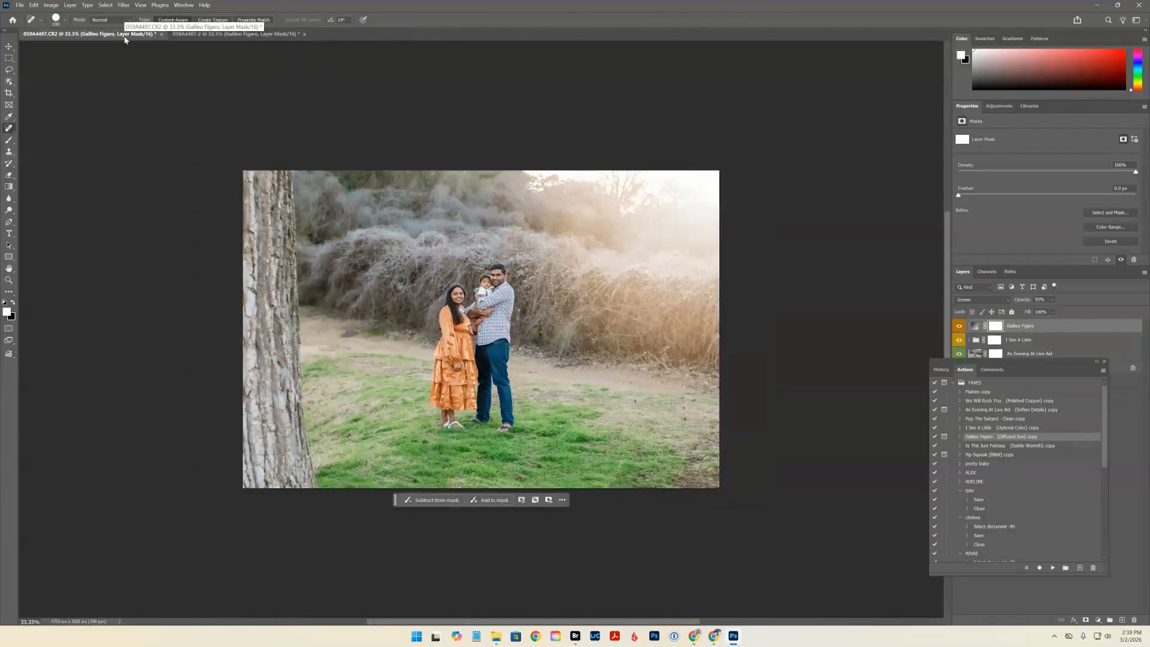